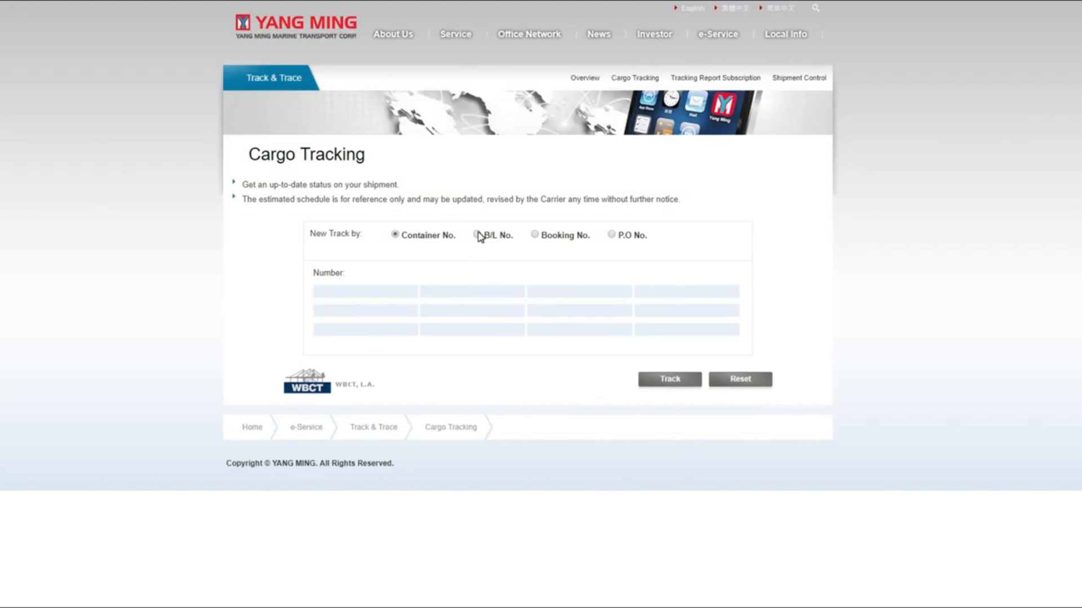
left_click(478, 235)
left_click(395, 291)
type("w216096728")
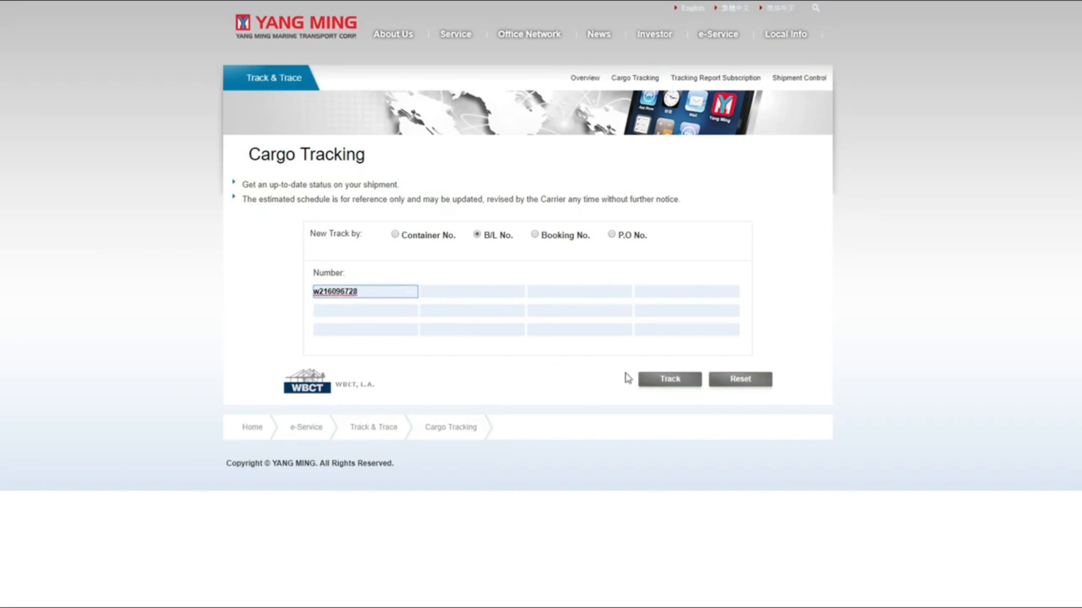
left_click(659, 380)
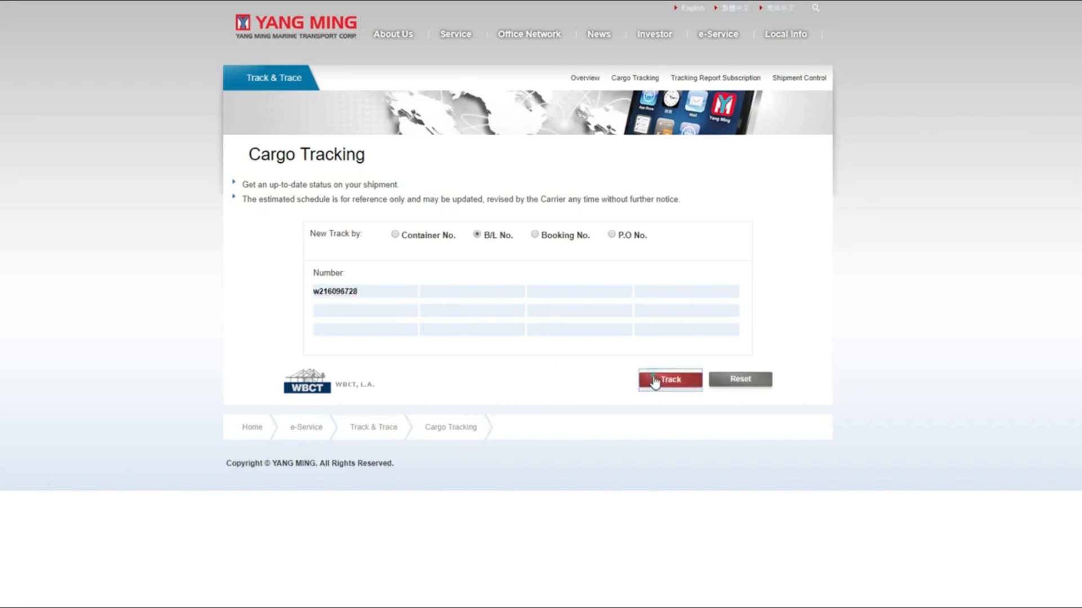
Step: Review the B/L tracking results through the list of containers with their latest events and open the details of container TEMU8508987
scroll(933, 410, "down", 5)
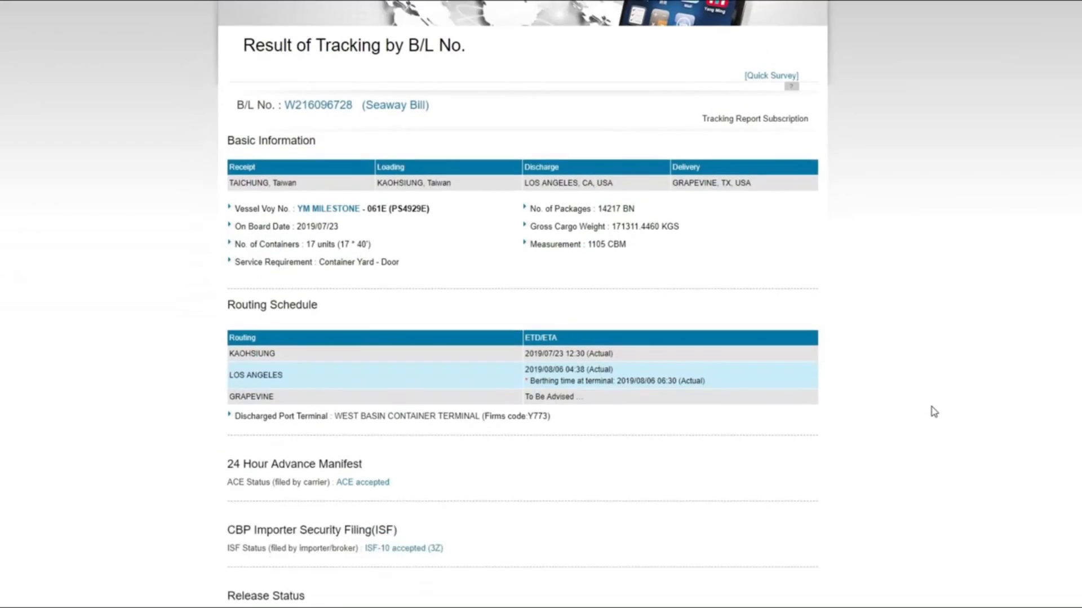
scroll(932, 408, "down", 7)
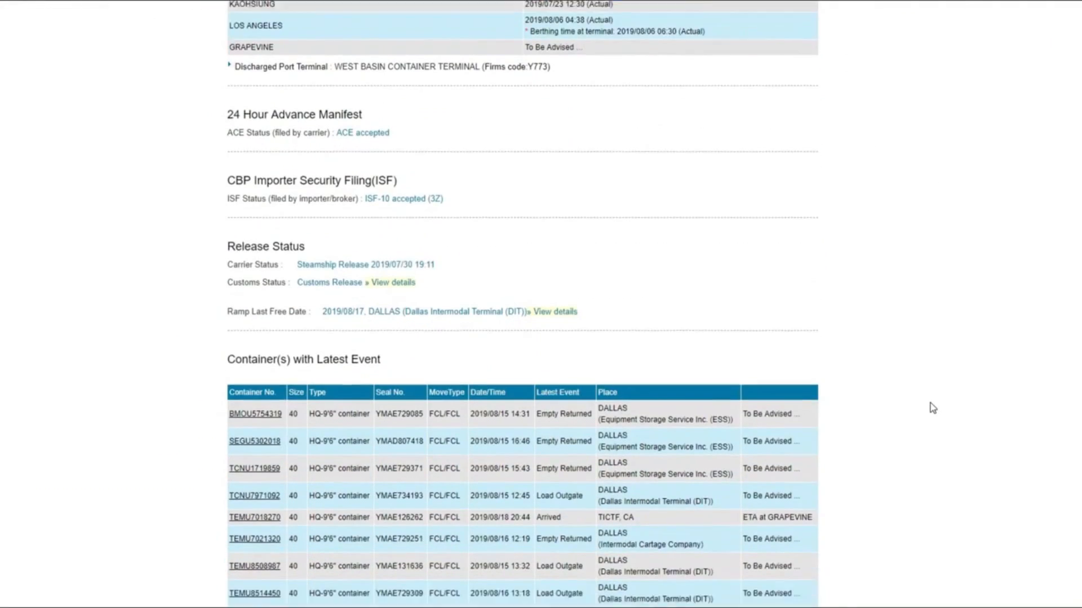
scroll(930, 407, "down", 3)
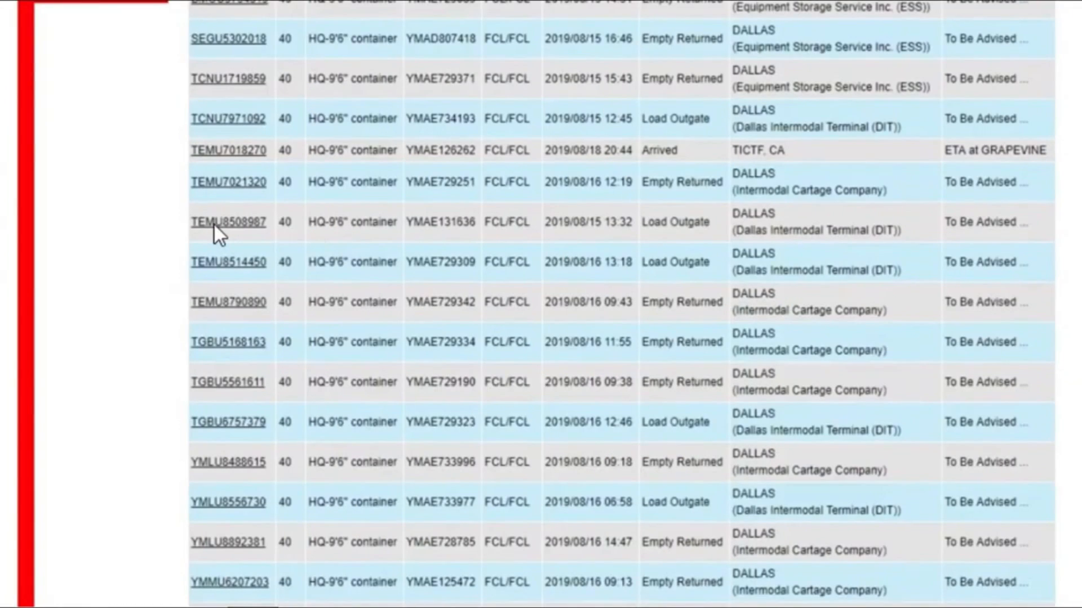
left_click(214, 225)
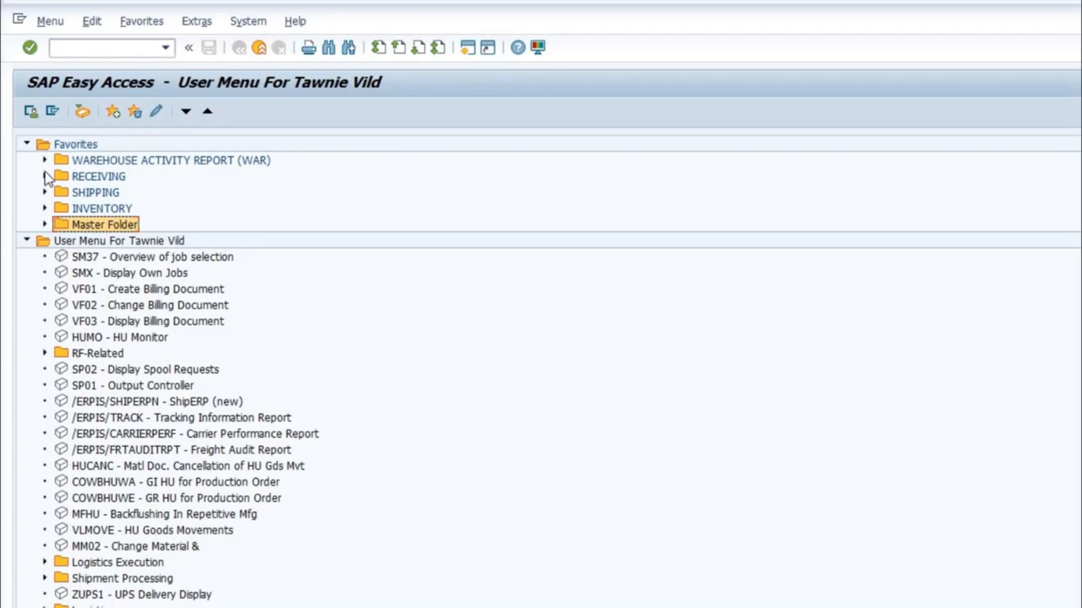
Step: Switch to SAP Easy Access and open ZLE_STAGE_UPD - Shipment Stage Status Update from the Update Inbound Status folder of the Factory Inbounds receiving favorites
left_click(45, 177)
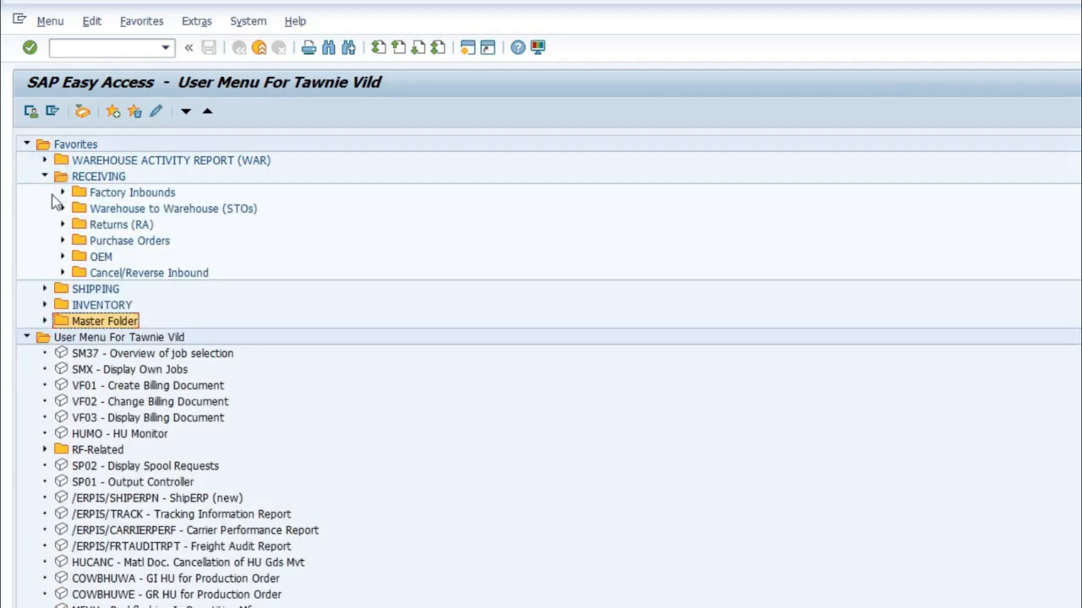
left_click(62, 192)
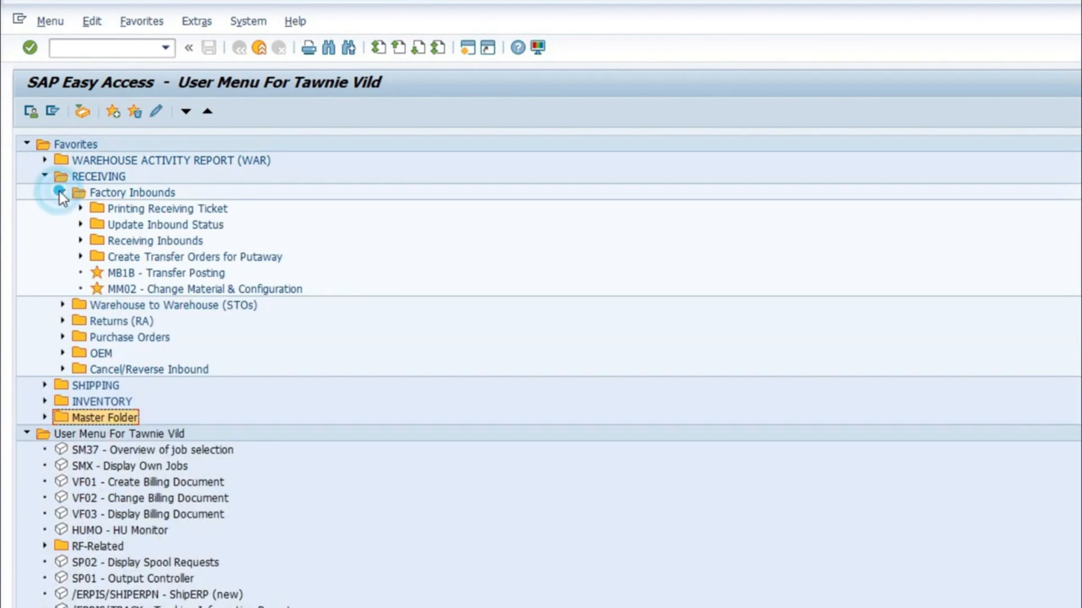
left_click(81, 225)
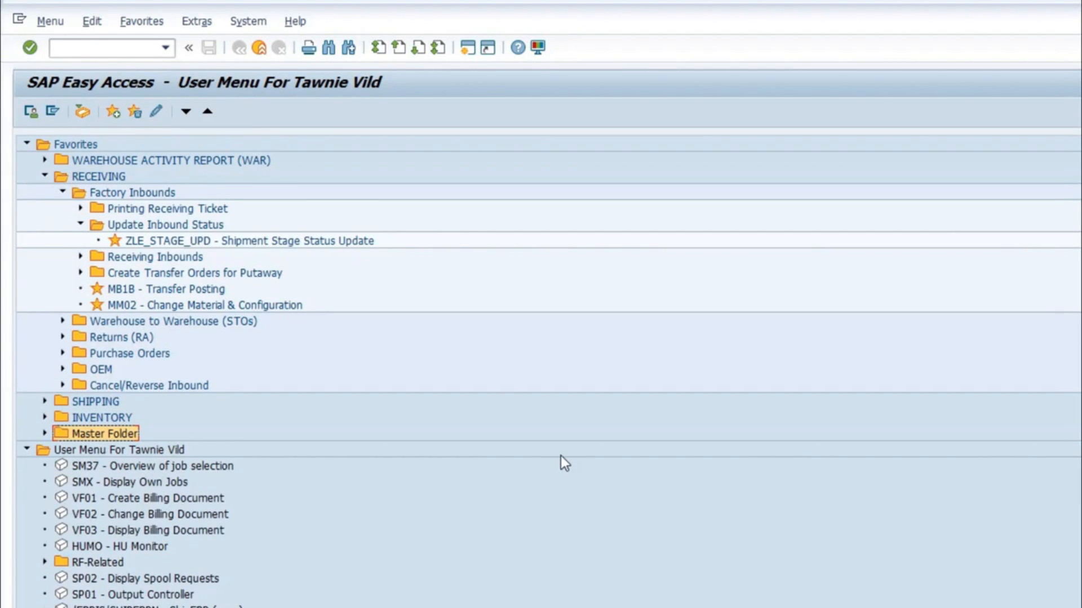
double_click(368, 242)
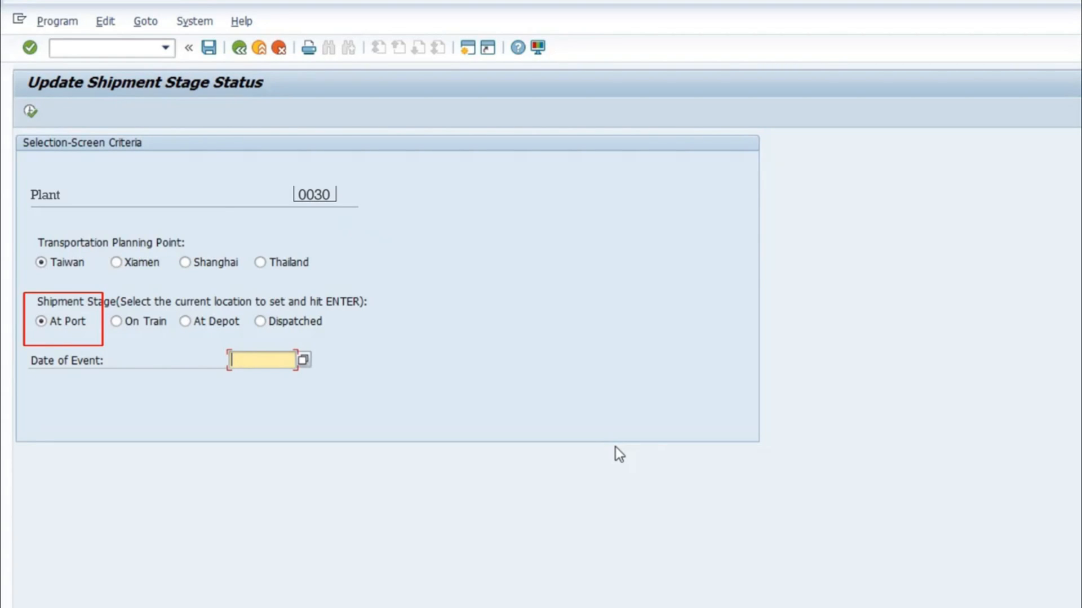
Step: Run the At Port stage update for Taiwan shipments on vessel TRITON 969-16E with 03/27/2019 as the date of event
left_click(303, 360)
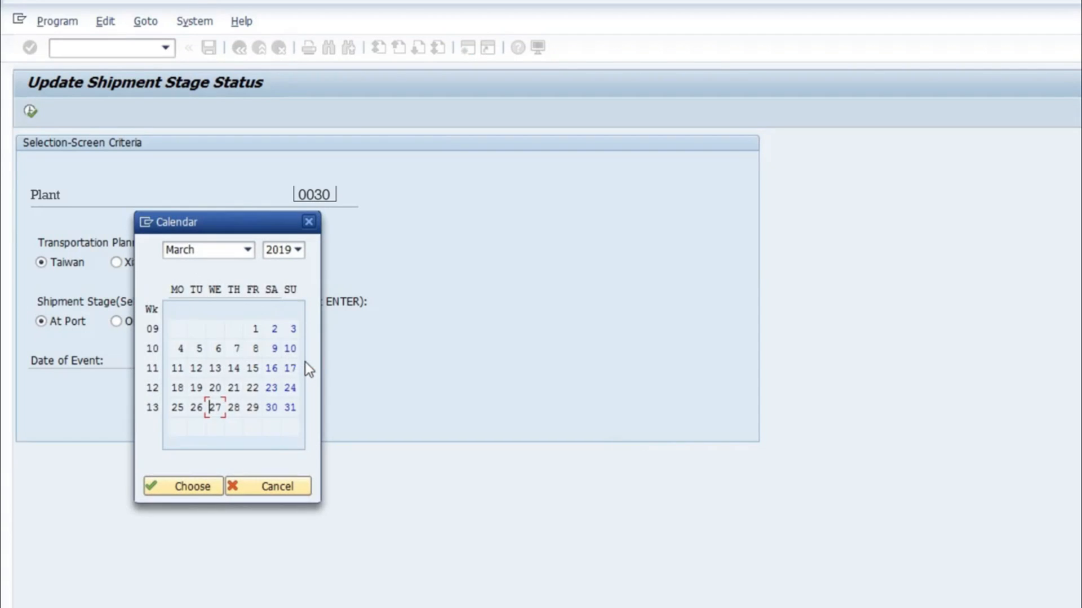
double_click(215, 408)
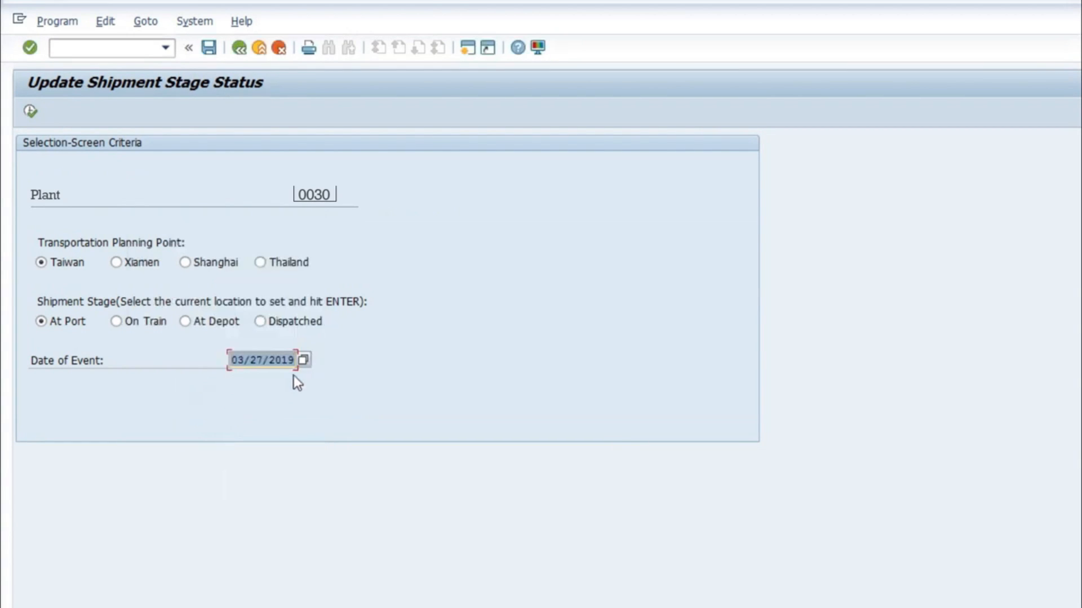
left_click(327, 397)
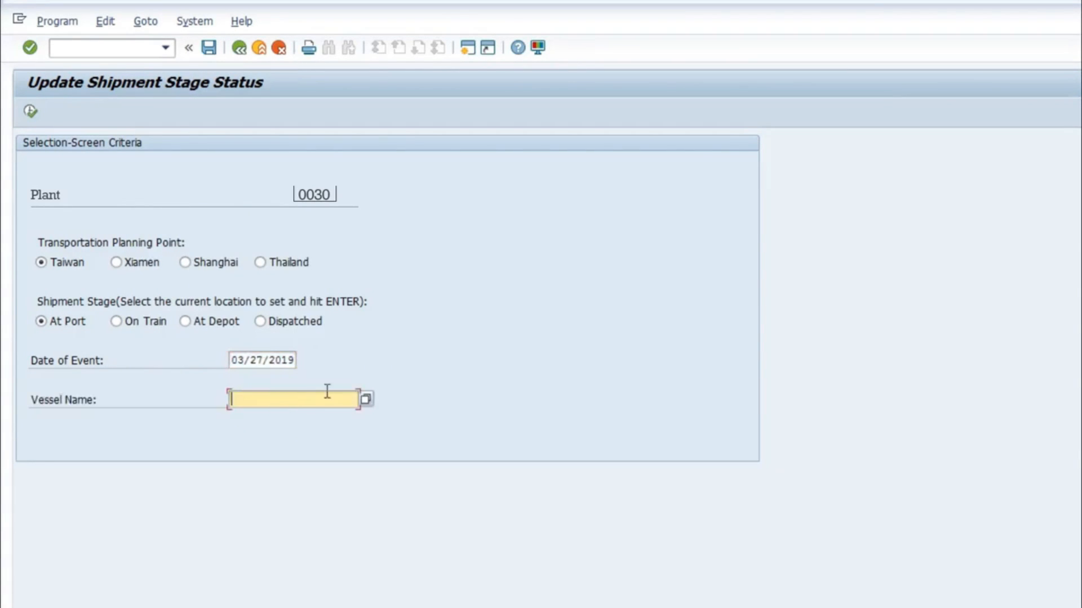
left_click(366, 401)
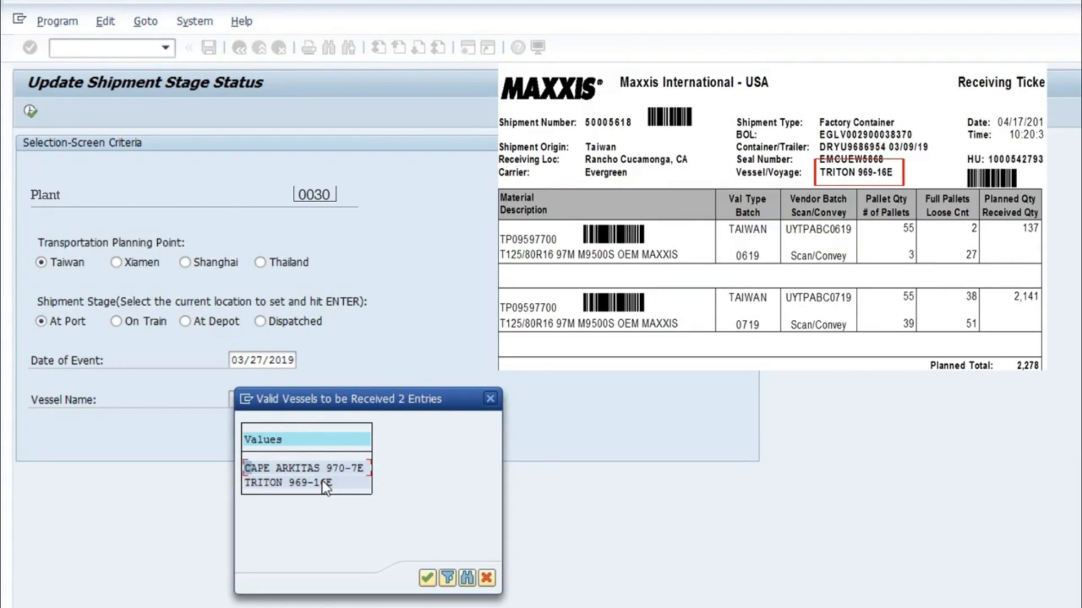
double_click(322, 481)
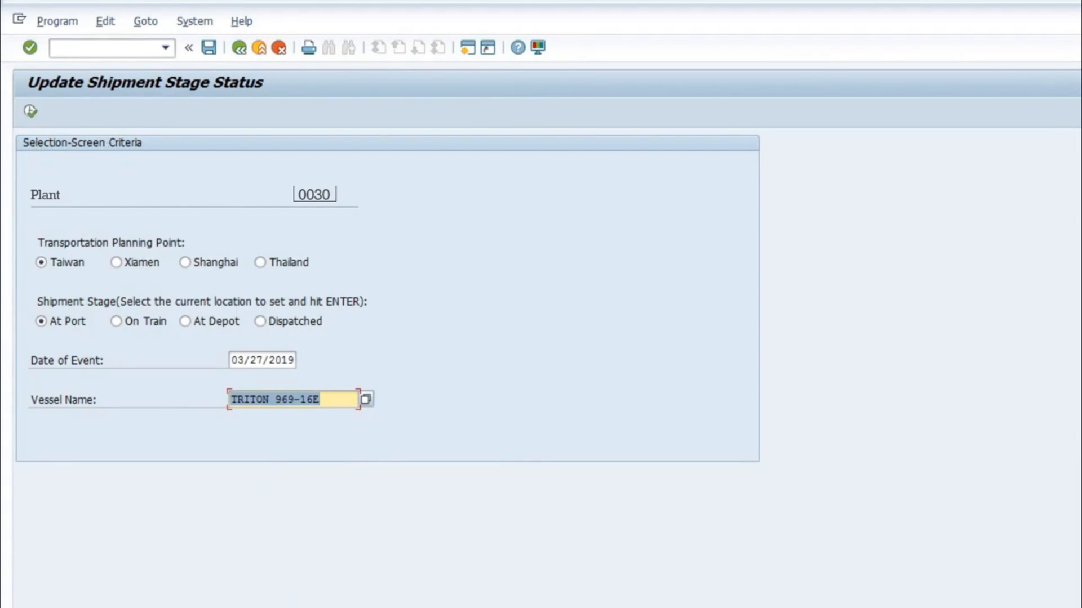
left_click(31, 110)
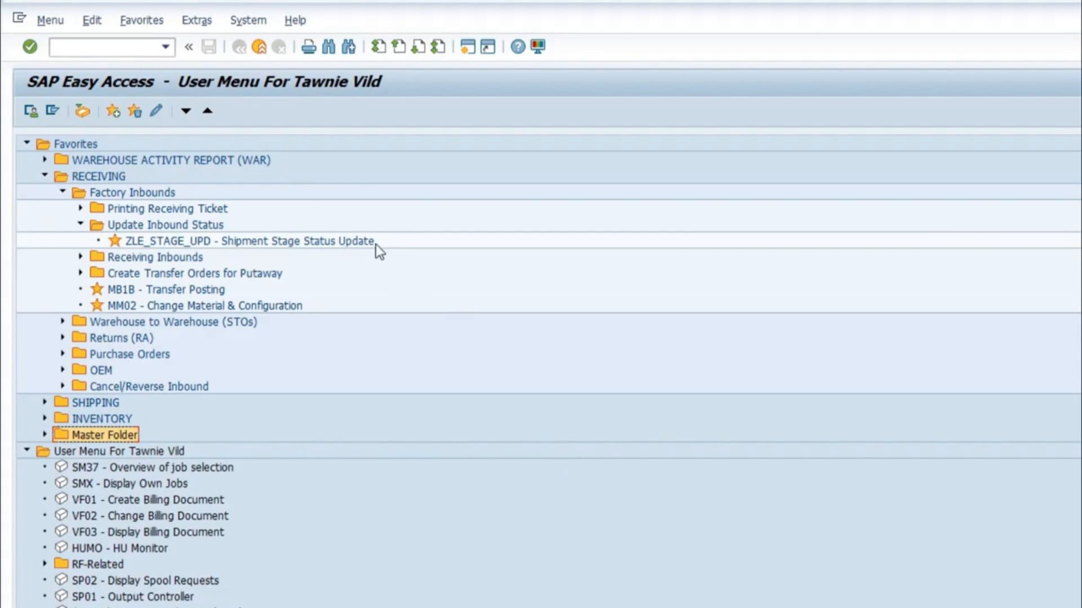
Step: Reopen Shipment Stage Status Update and run the On Train update for Rancho Cucamonga, CA and Taiwan, with event date 03/27/2019 and container DRYU9686954
double_click(361, 241)
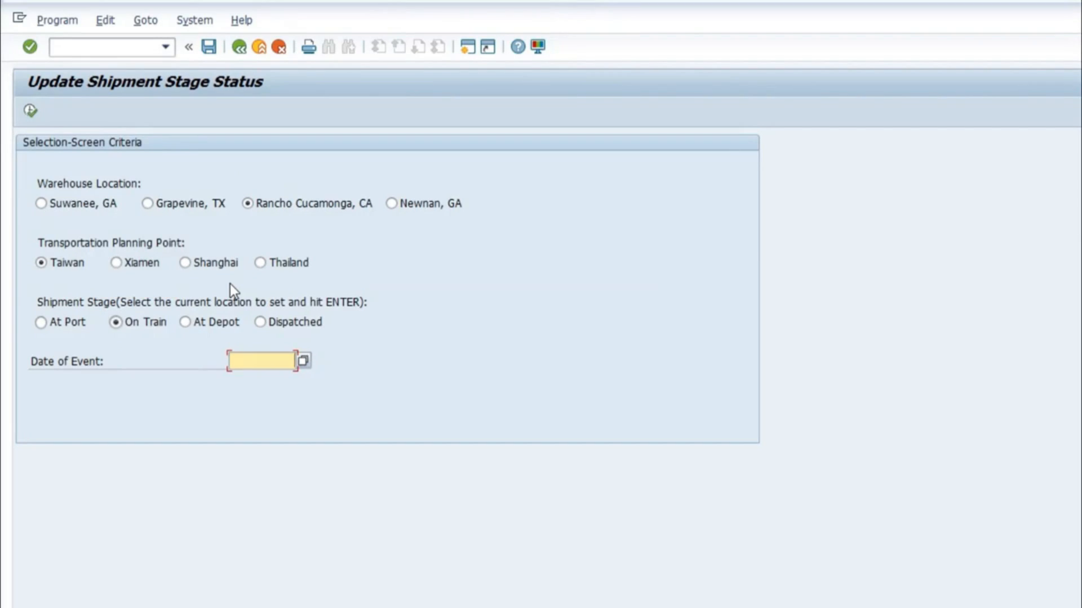
left_click(304, 362)
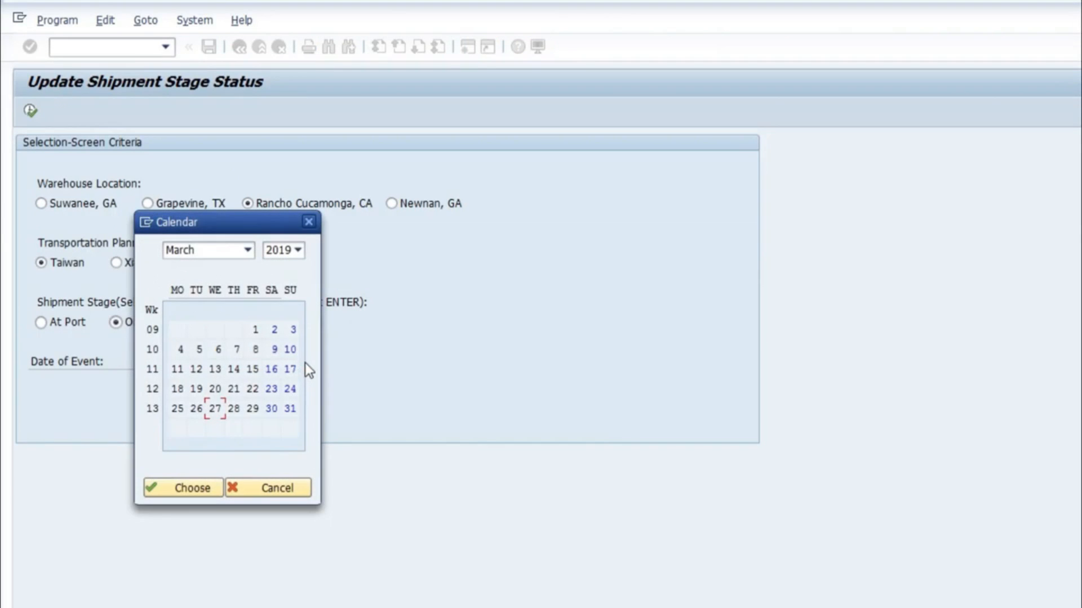
double_click(214, 409)
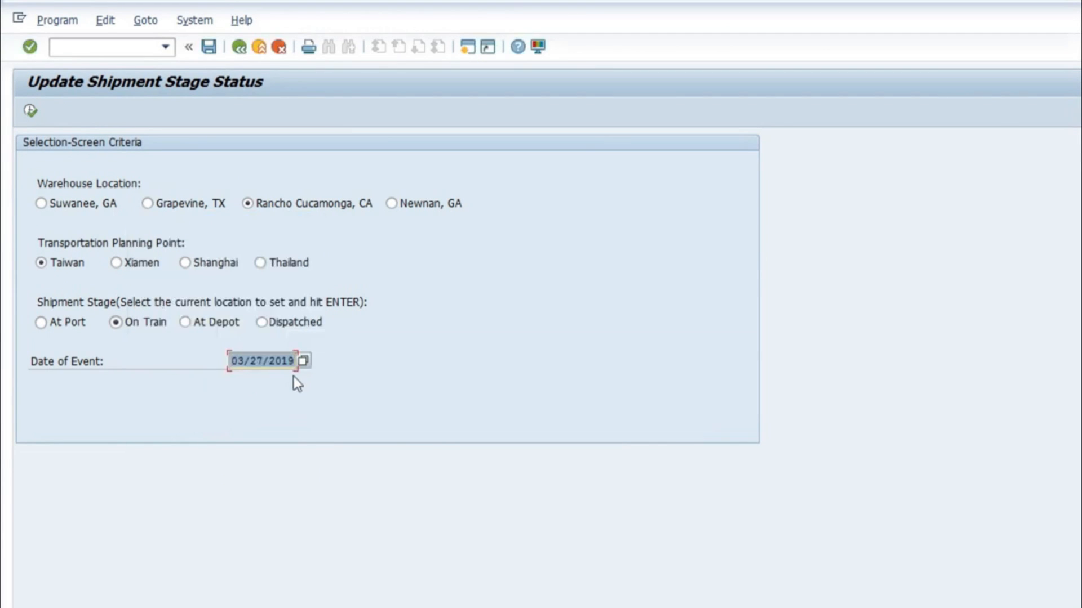
key("Return")
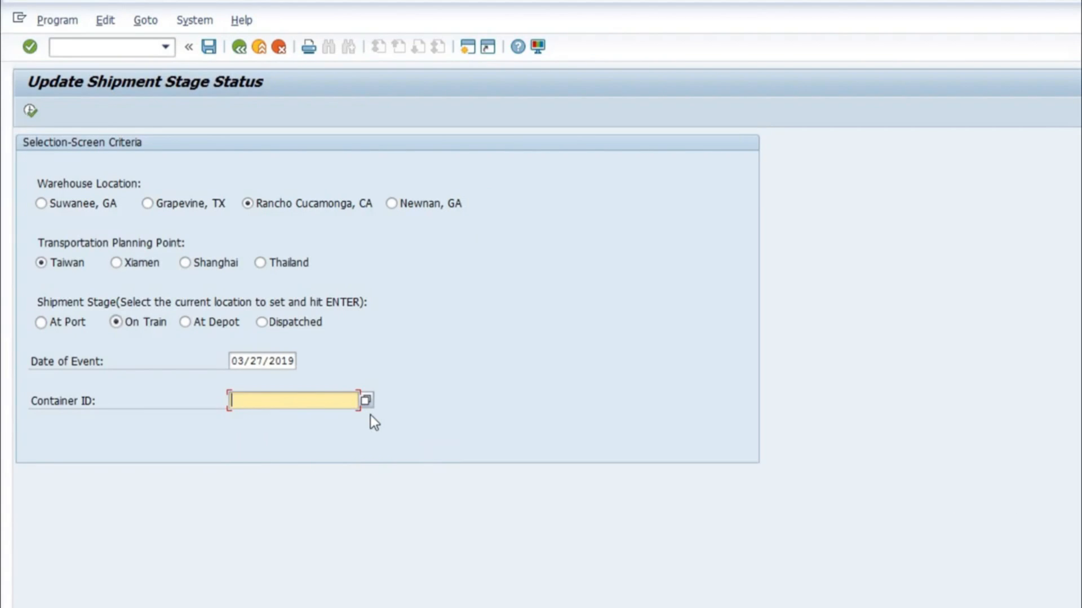
left_click(365, 402)
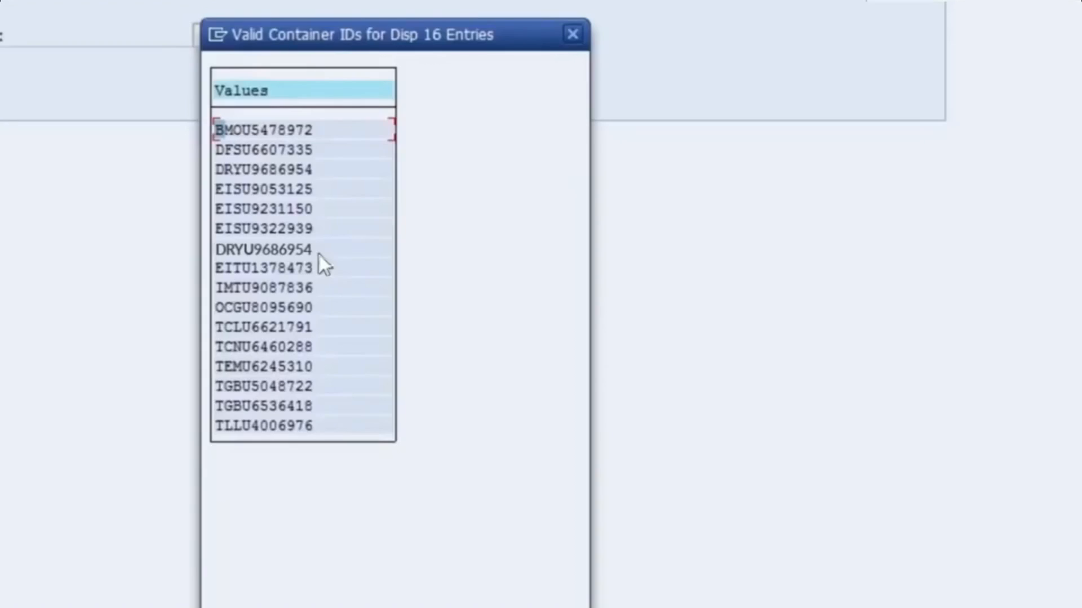
double_click(318, 252)
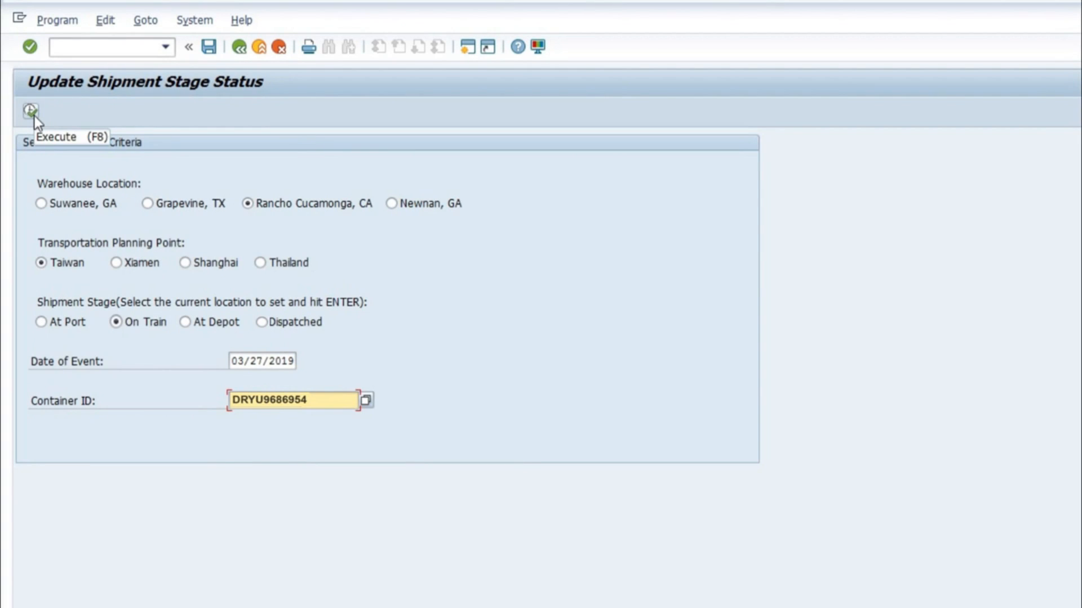
left_click(31, 111)
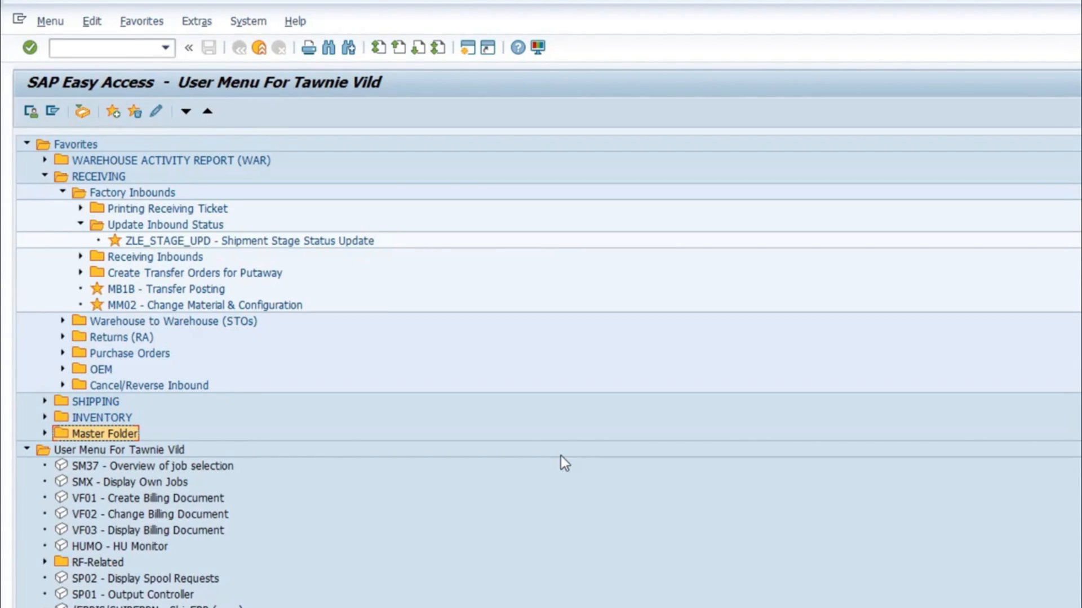
Step: Reopen Shipment Stage Status Update and run the Dispatched update for Rancho Cucamonga, CA and Taiwan, with event date 03/27/2019 and container DRYU9686954
double_click(376, 245)
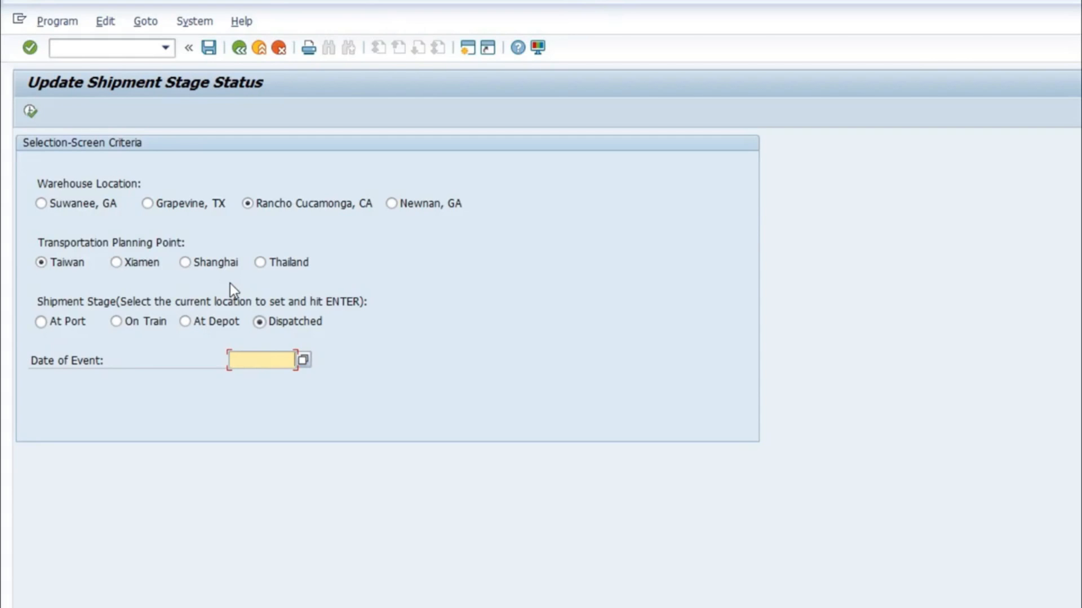
left_click(304, 360)
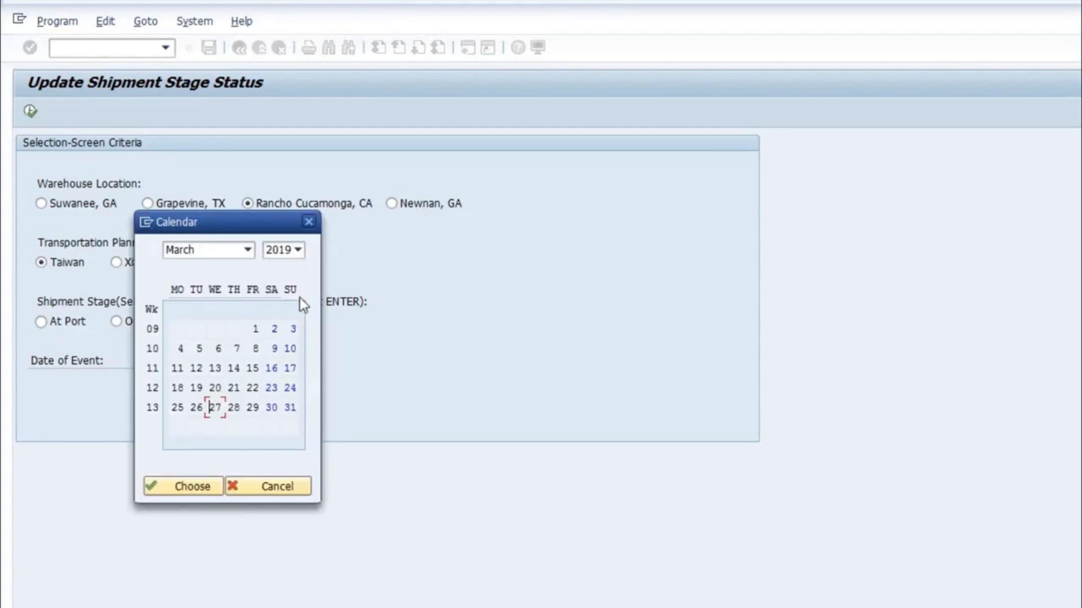
double_click(214, 406)
key("Return")
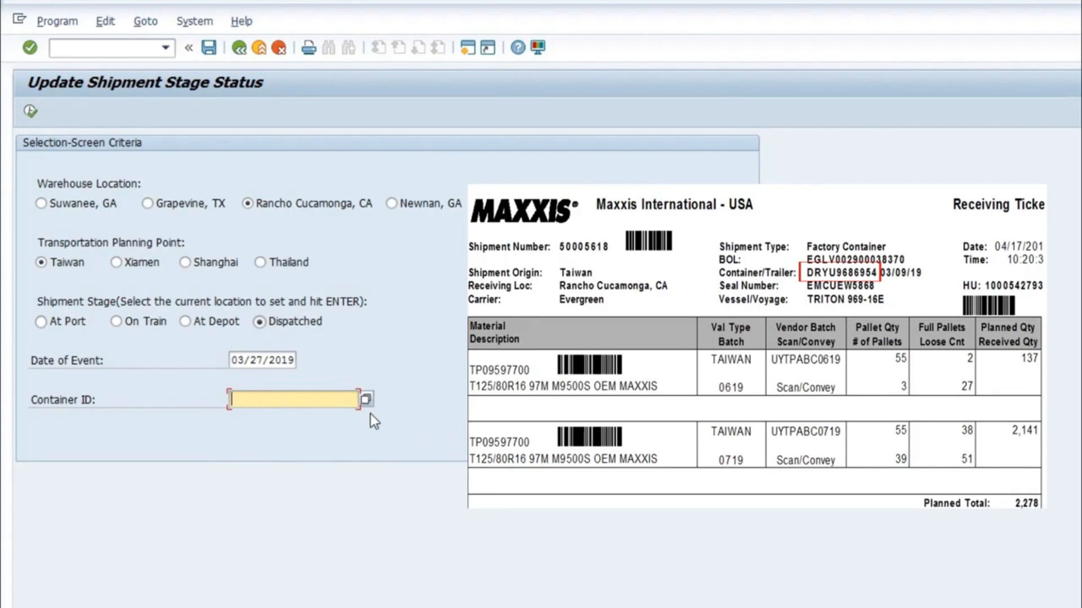
left_click(365, 399)
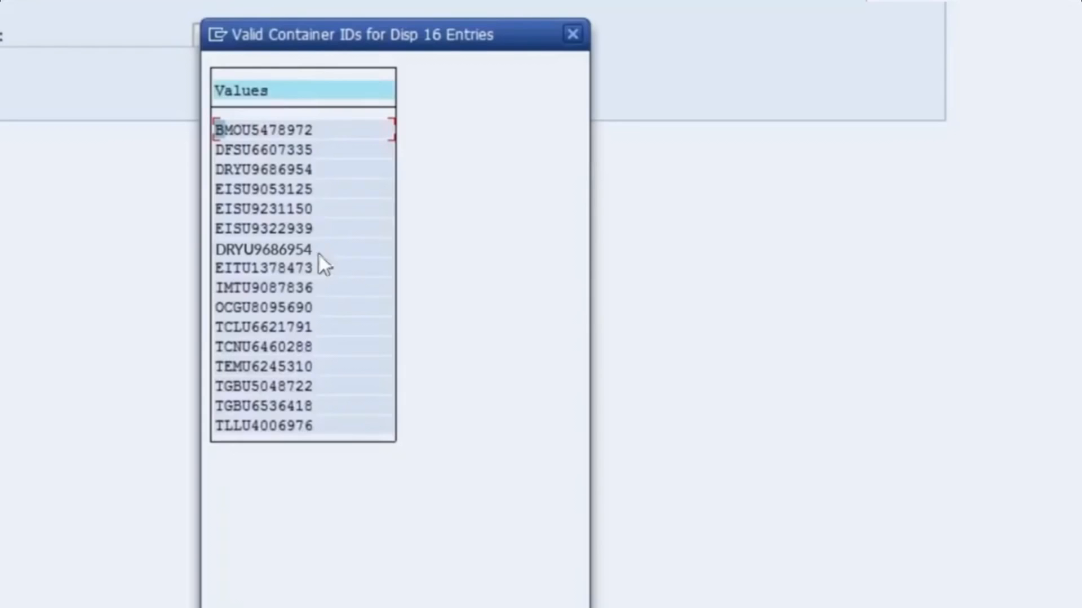
double_click(318, 252)
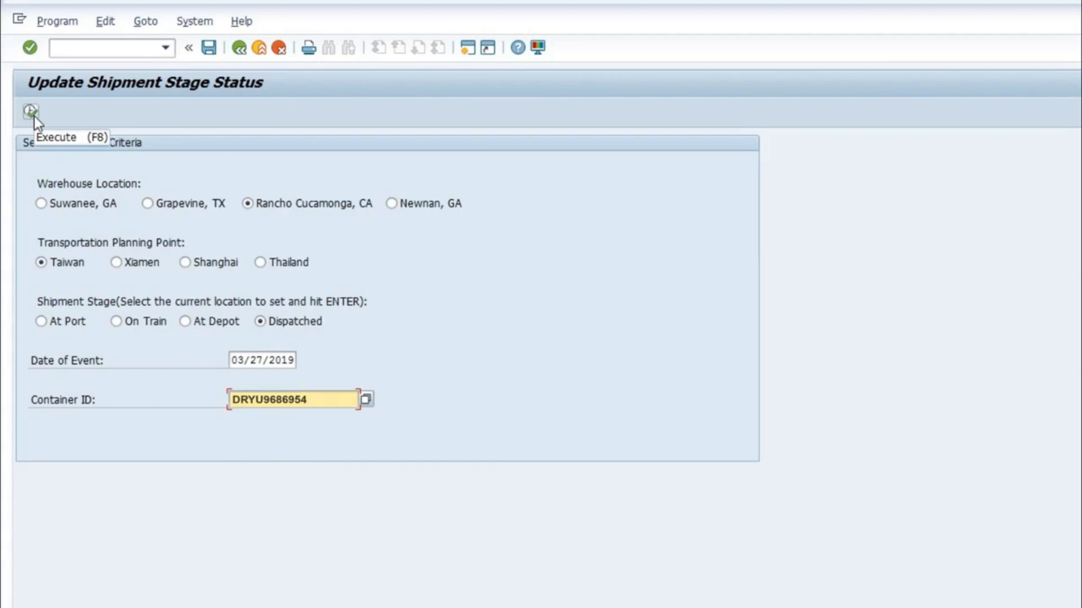
left_click(34, 115)
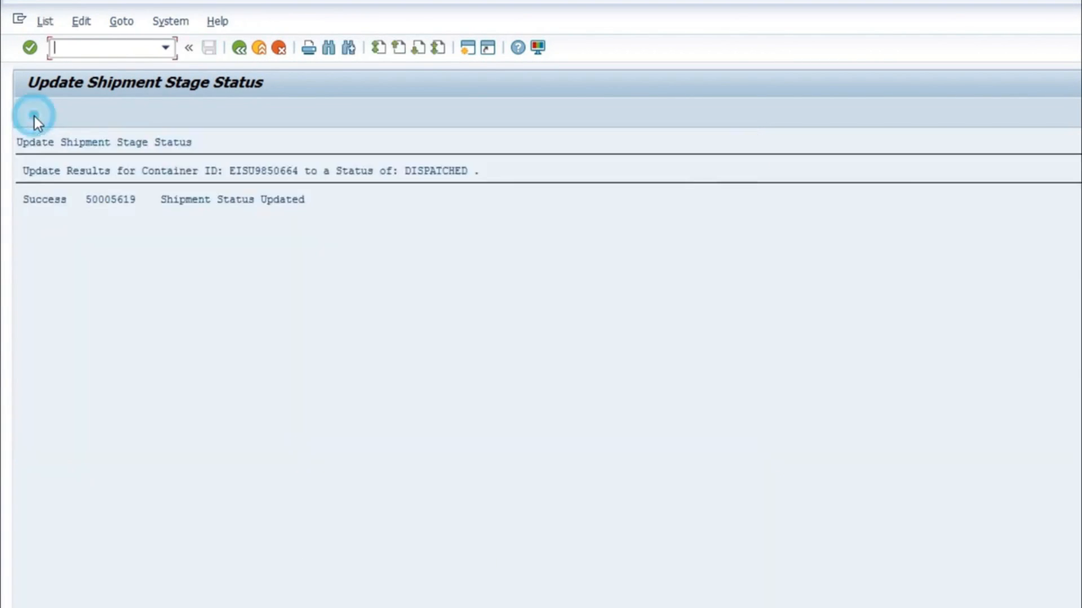